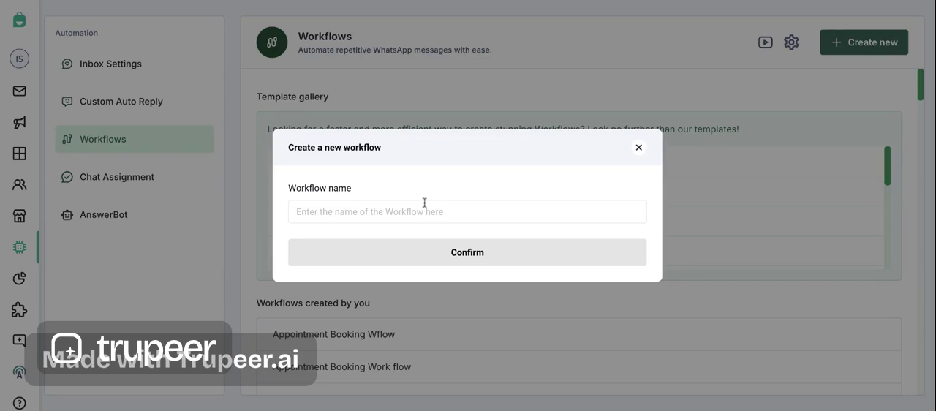
- Create a new workflow named "Appointment Scheduling flow"
{"action": "type", "text": "App"}
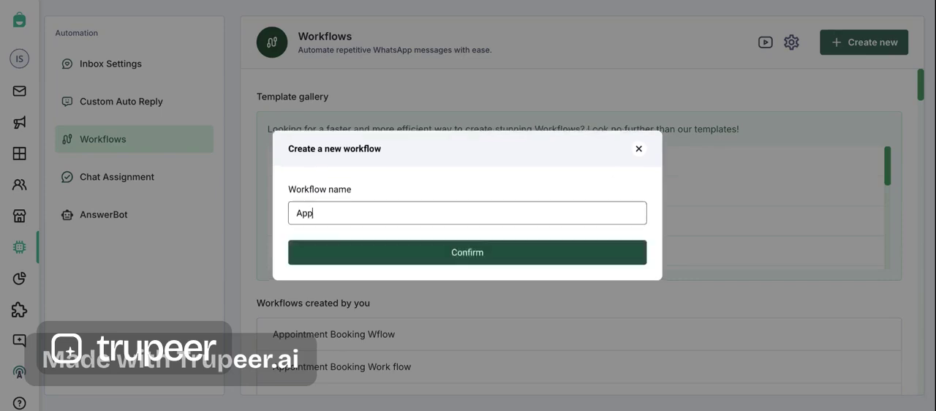
{"action": "type", "text": "ointment Scheduling f"}
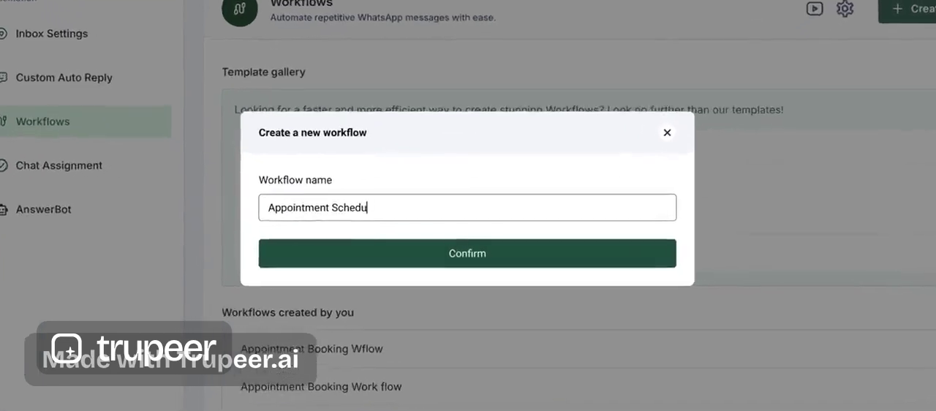
{"action": "type", "text": "low"}
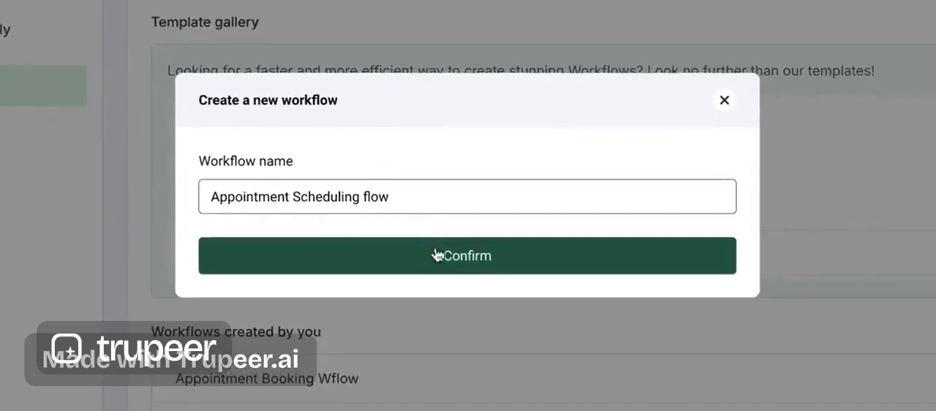
{"action": "left_click", "coordinate": [436, 254]}
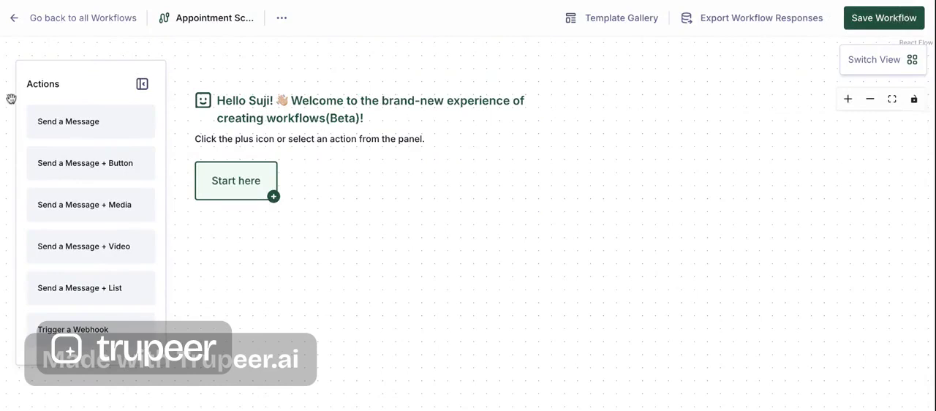
- Add a starting message "👋Hello! Welcome to [Business Name]. How can I help you today?" with a "Book Appointment" button
{"action": "left_click", "coordinate": [85, 121]}
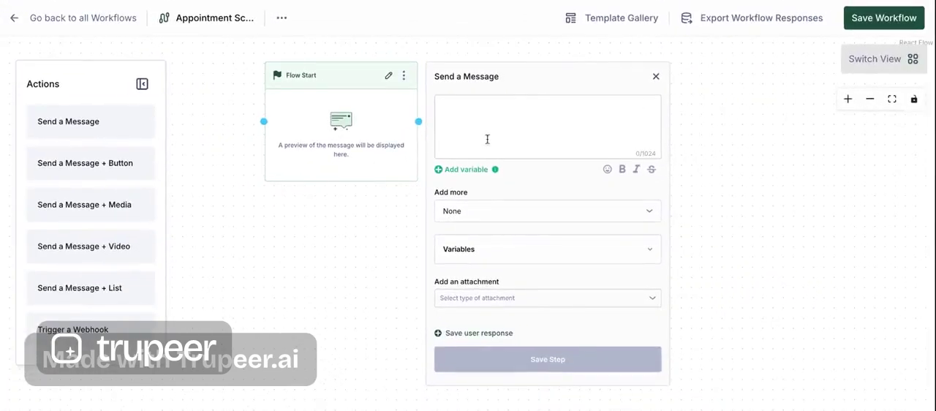
{"action": "type", "text": "👋Hello! Welcome to [Business Name]. How can I help you today?"}
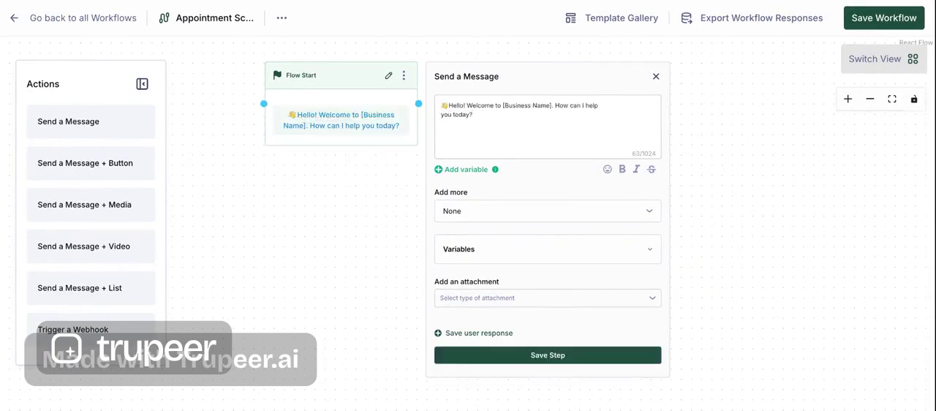
{"action": "left_click", "coordinate": [476, 212]}
{"action": "left_click", "coordinate": [464, 254]}
{"action": "left_click", "coordinate": [468, 250]}
{"action": "type", "text": "Book Appointment"}
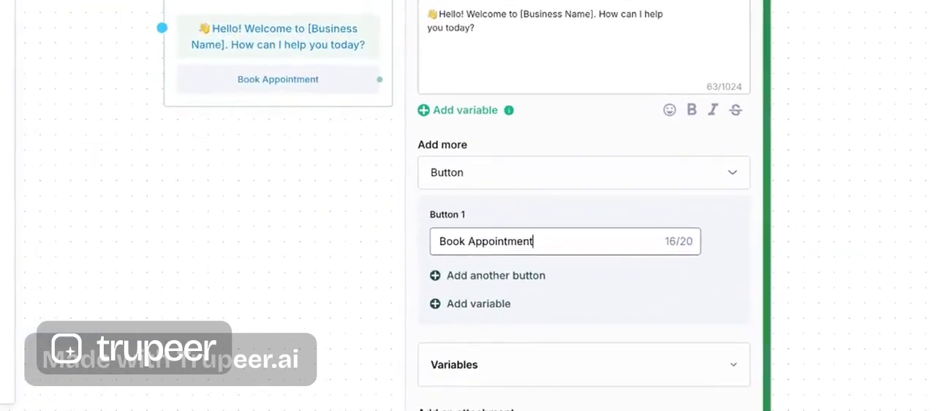
- Add a second button "Cancel Appointment" to the welcome message and save the step
{"action": "left_click", "coordinate": [478, 276]}
{"action": "left_click", "coordinate": [478, 297]}
{"action": "type", "text": "Cance"}
{"action": "type", "text": "l "}
{"action": "type", "text": "Appointment"}
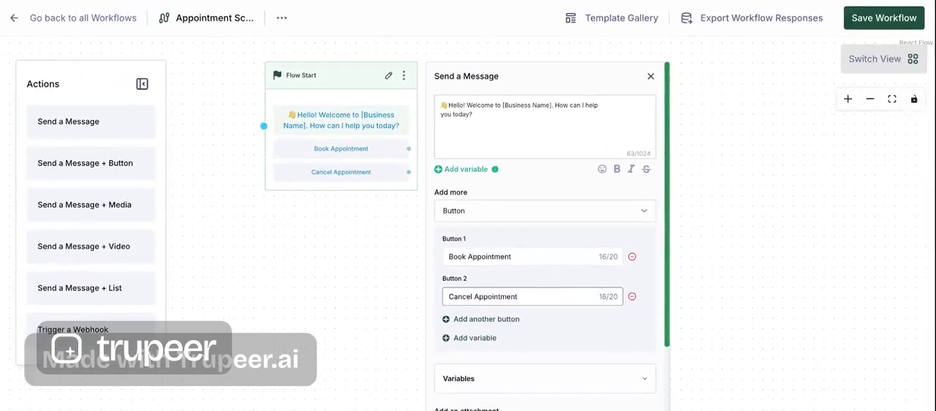
{"action": "scroll", "coordinate": [496, 365], "scroll_direction": "down", "scroll_amount": 3}
{"action": "left_click", "coordinate": [497, 397]}
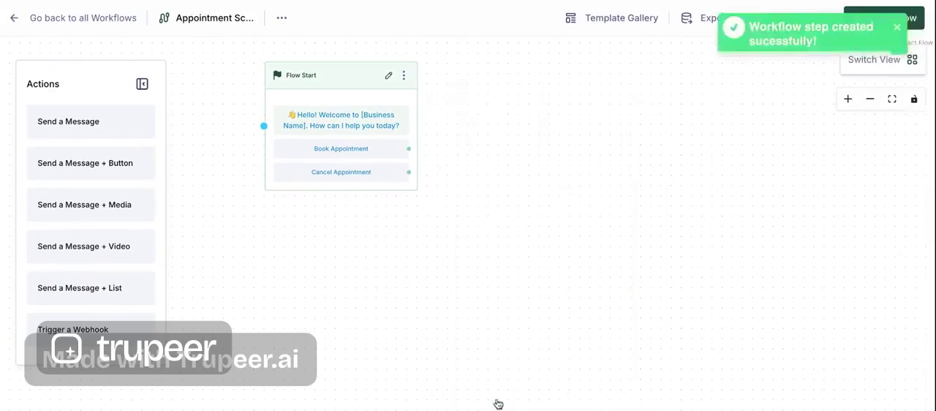
{"action": "left_click_drag", "start_coordinate": [408, 149], "coordinate": [532, 85]}
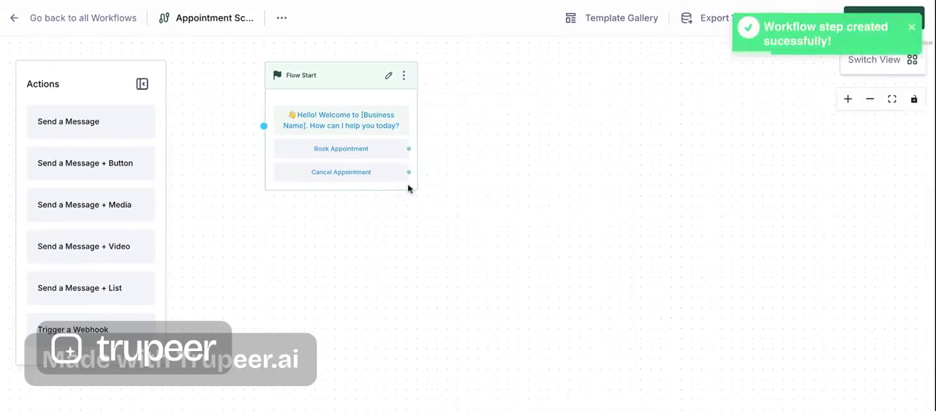
{"action": "left_click_drag", "start_coordinate": [409, 172], "coordinate": [432, 174]}
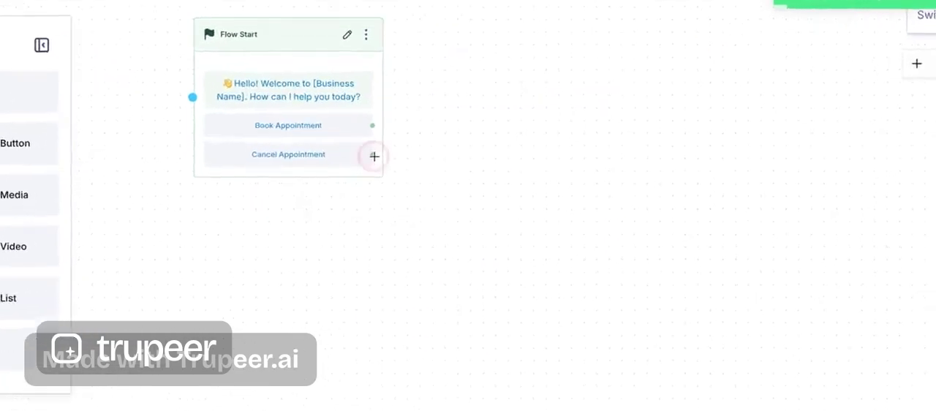
{"action": "left_click_drag", "start_coordinate": [385, 148], "coordinate": [539, 234]}
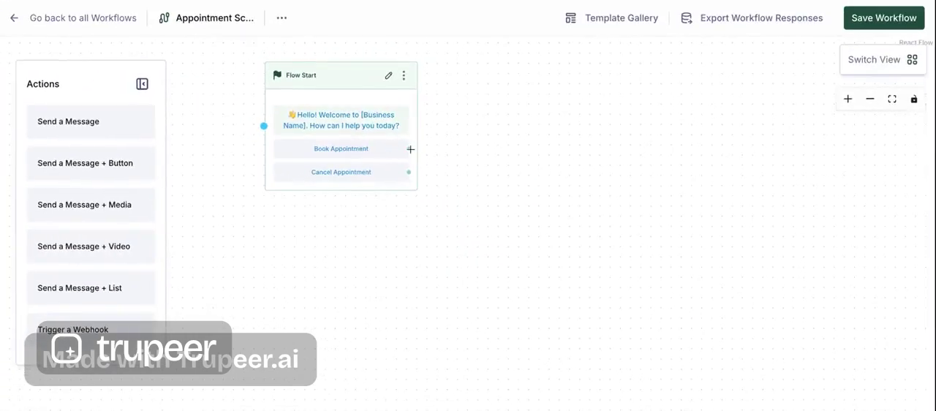
{"action": "left_click_drag", "start_coordinate": [410, 149], "coordinate": [569, 125]}
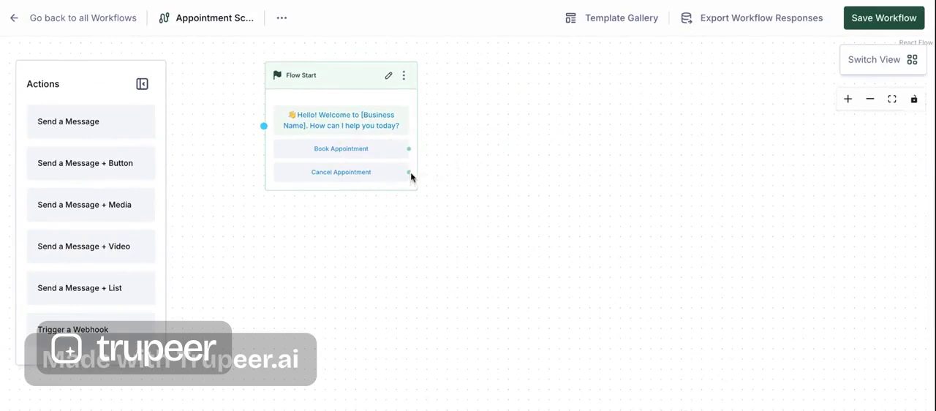
{"action": "left_click_drag", "start_coordinate": [409, 172], "coordinate": [411, 173]}
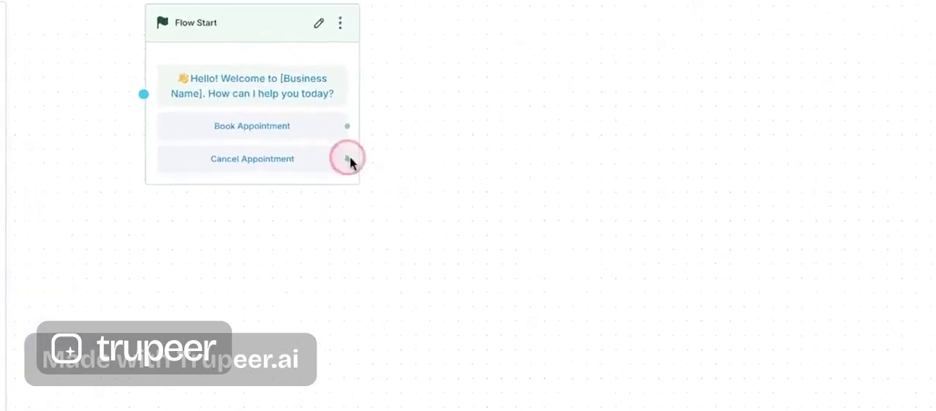
{"action": "left_click_drag", "start_coordinate": [350, 161], "coordinate": [517, 216]}
- Add a Send a Message step asking the customer to enter their preferred date in DD-MM-YYYY format
{"action": "left_click_drag", "start_coordinate": [216, 10], "coordinate": [100, 44]}
{"action": "left_click_drag", "start_coordinate": [88, 120], "coordinate": [90, 121]}
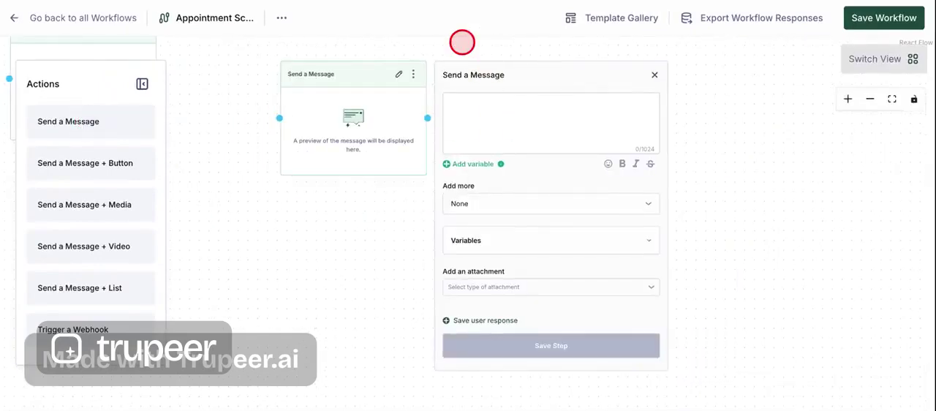
{"action": "left_click", "coordinate": [514, 114]}
{"action": "type", "text": "Please select your preferred date: 📅 Type your preferred date in _DD-MM-YYYY_ format."}
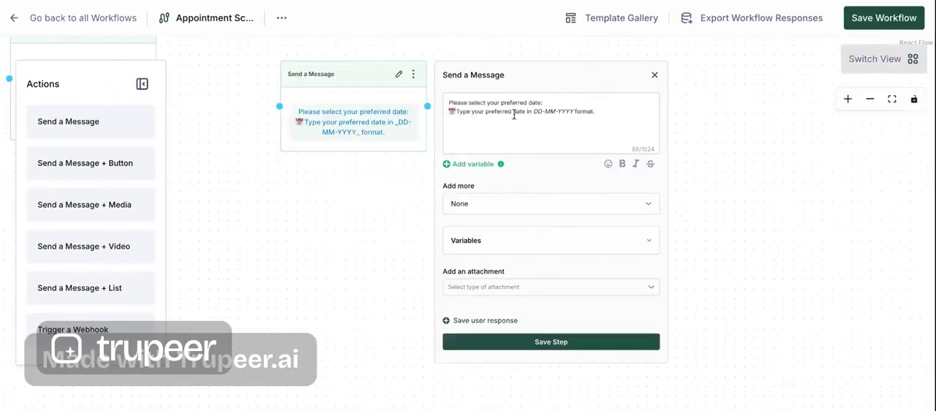
- Save the user's response to the date message in a workflow variable named selectedDate
{"action": "left_click", "coordinate": [501, 319]}
{"action": "left_click", "coordinate": [457, 344]}
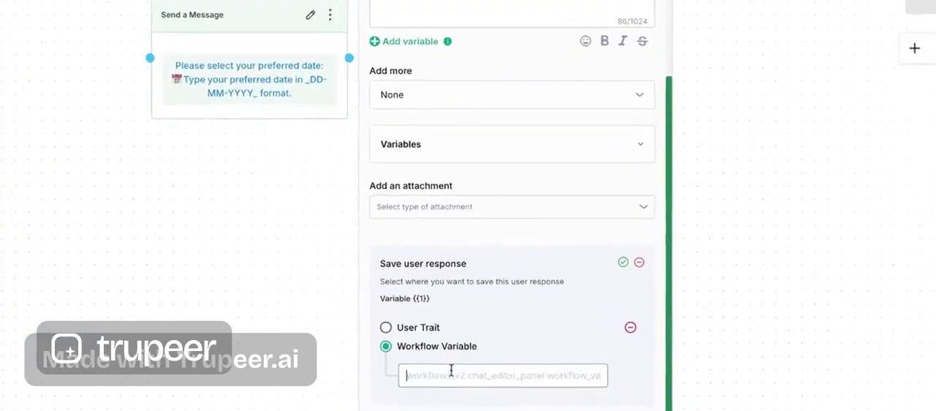
{"action": "type", "text": "selected"}
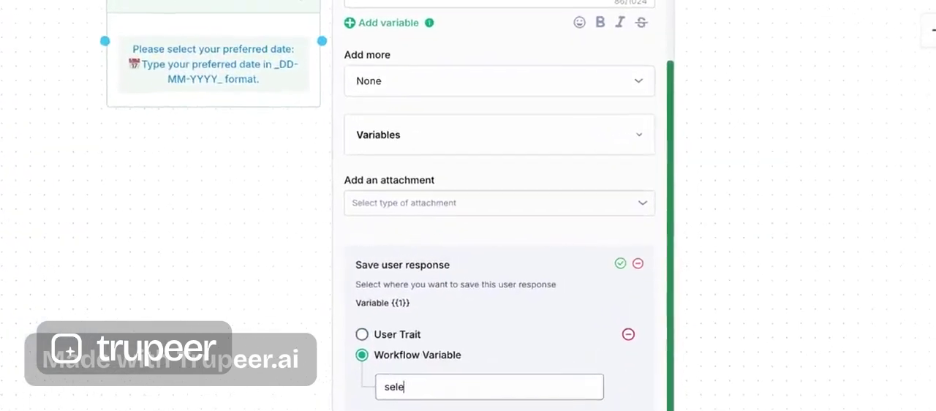
{"action": "left_click", "coordinate": [619, 264]}
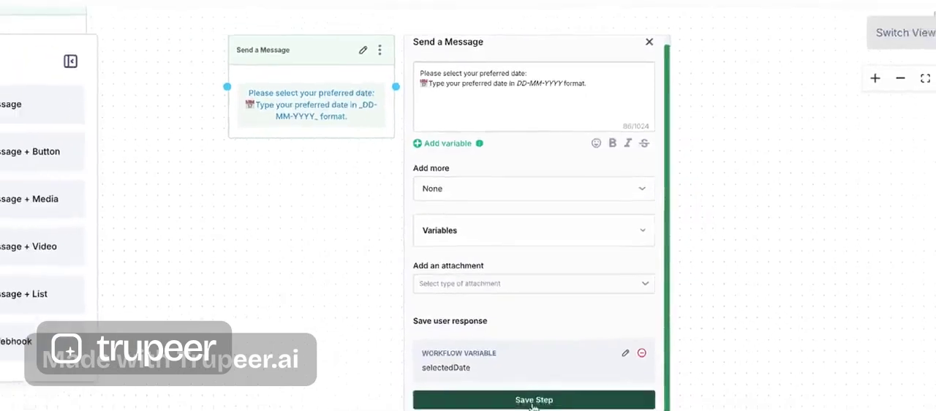
- Save the preferred date step and connect the welcome message's Book Appointment button to it
{"action": "left_click", "coordinate": [533, 399]}
{"action": "left_click_drag", "start_coordinate": [516, 111], "coordinate": [443, 68]}
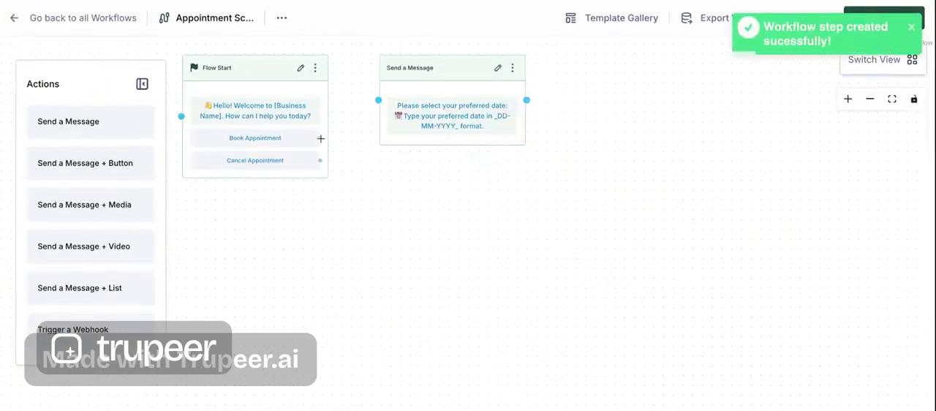
{"action": "left_click_drag", "start_coordinate": [319, 138], "coordinate": [377, 101]}
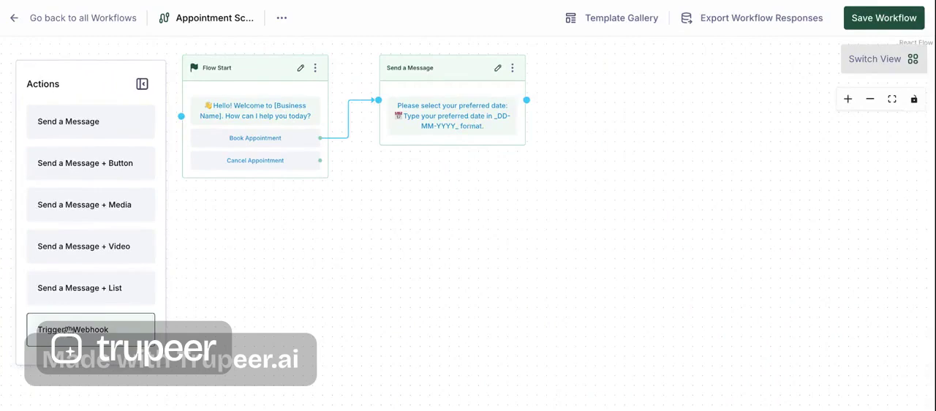
- Add a Trigger a Webhook step with a GET request to the vercel.app availability URL and test it
{"action": "left_click", "coordinate": [11, 402]}
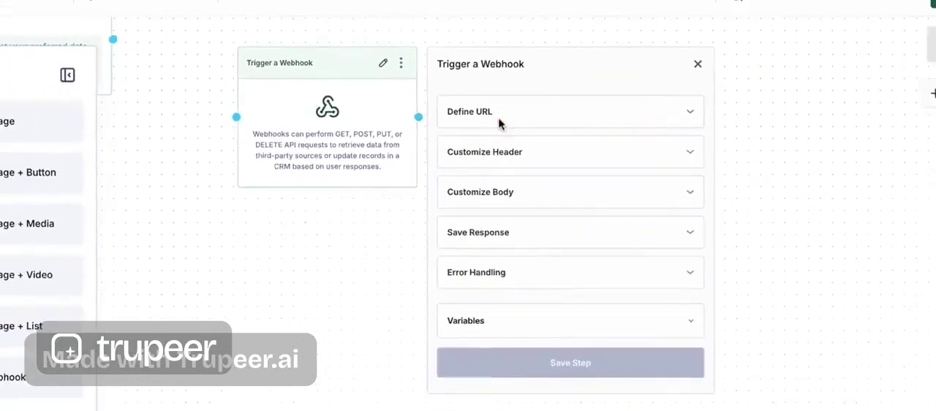
{"action": "left_click", "coordinate": [500, 122]}
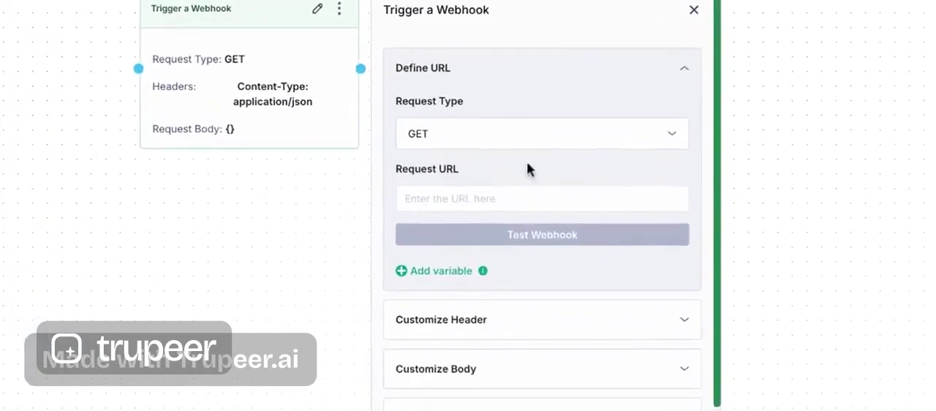
{"action": "left_click", "coordinate": [526, 198]}
{"action": "type", "text": "https://new-express-project-woad-nine.vercel.app/availability/%7B%7B1%7D%7D"}
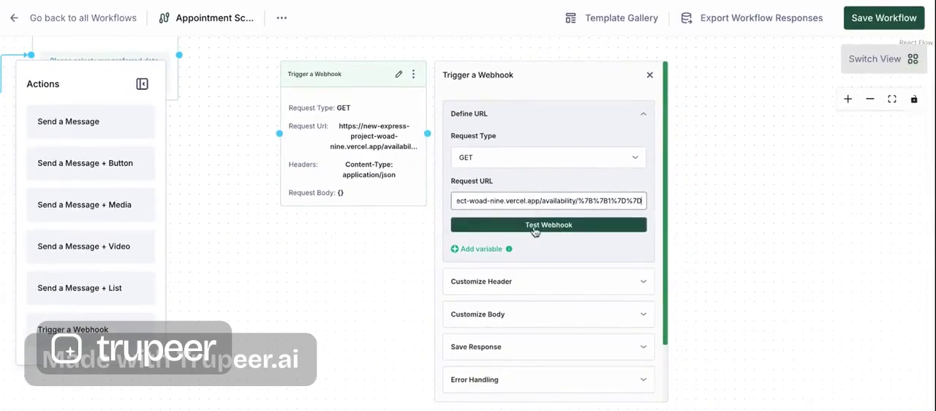
{"action": "left_click", "coordinate": [535, 226]}
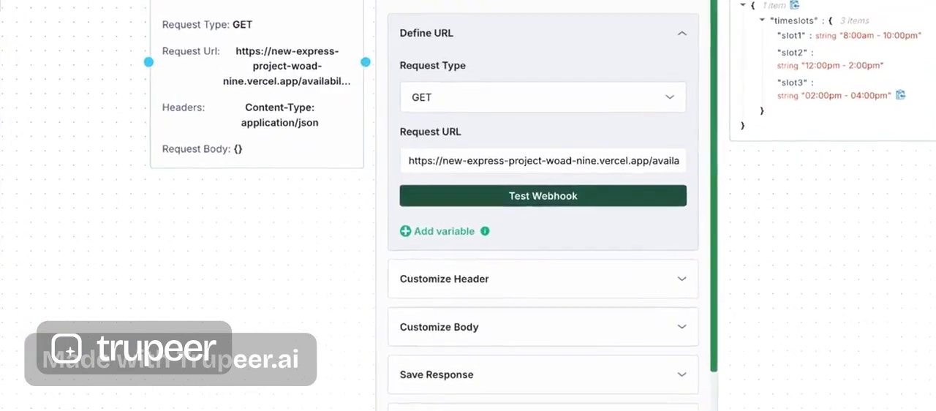
- Save the webhook response's first time slot as workflow variable slot1, mapped to timeslots.slot1
{"action": "scroll", "coordinate": [524, 219], "scroll_direction": "down", "scroll_amount": 3}
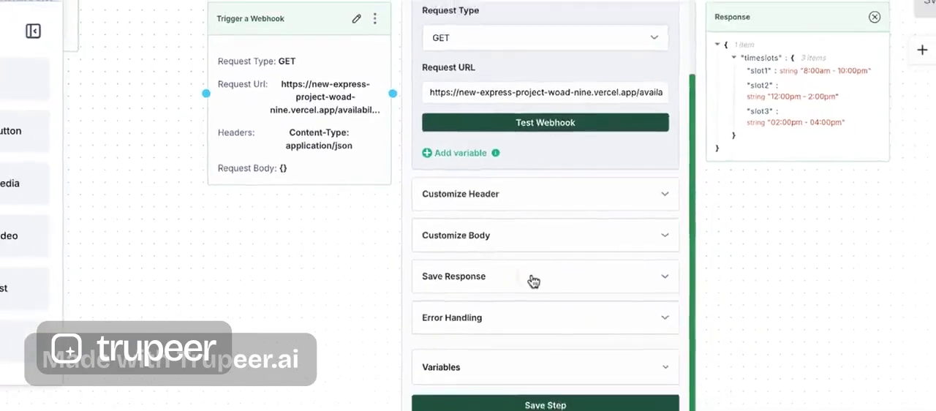
{"action": "left_click", "coordinate": [533, 281]}
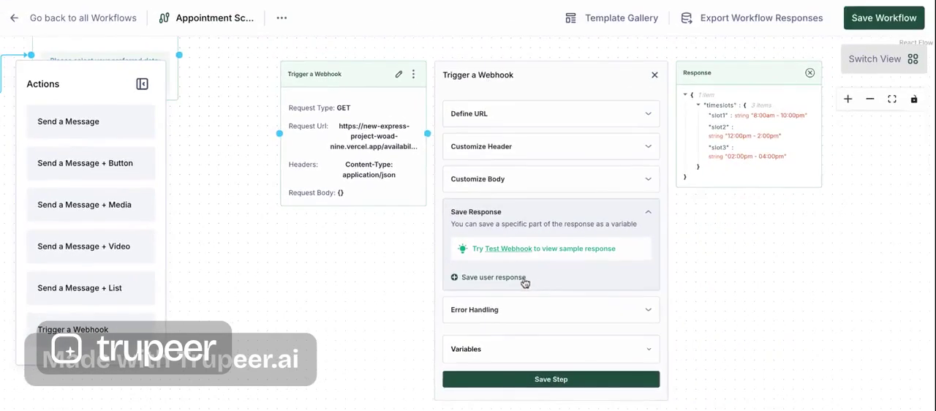
{"action": "left_click", "coordinate": [493, 277]}
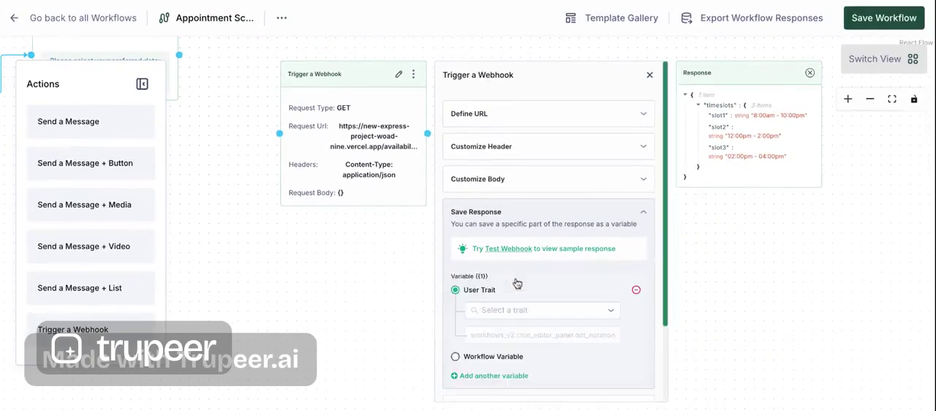
{"action": "left_click", "coordinate": [455, 357]}
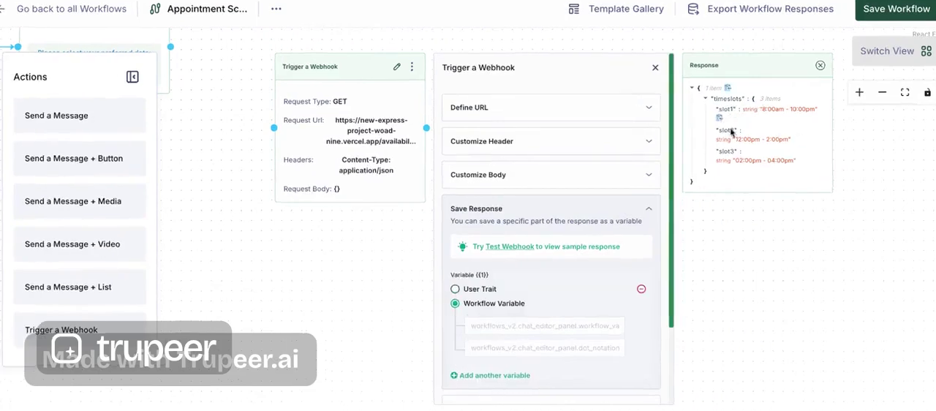
{"action": "left_click", "coordinate": [483, 322]}
{"action": "type", "text": "slot1"}
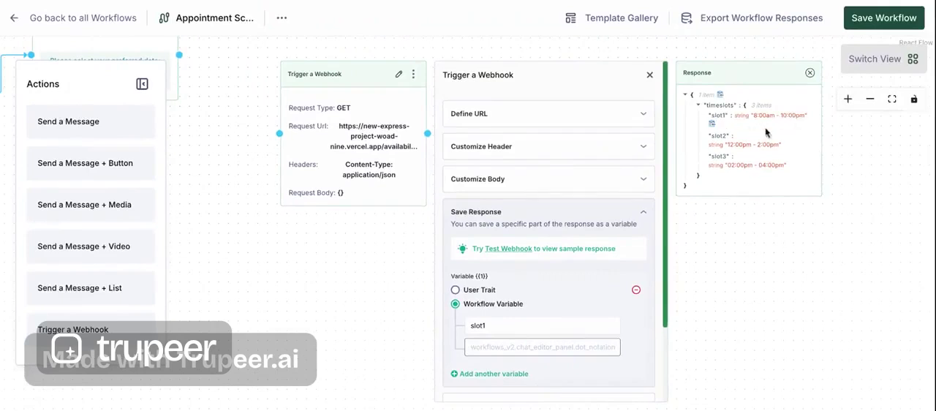
{"action": "left_click", "coordinate": [713, 128]}
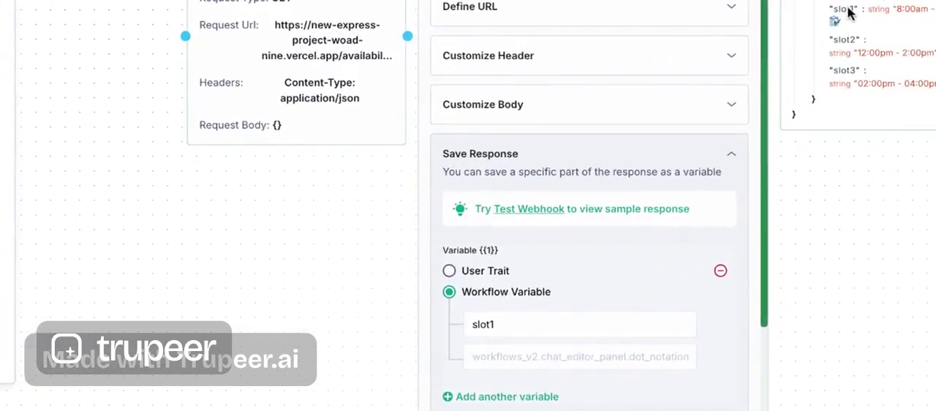
{"action": "left_click", "coordinate": [541, 356]}
{"action": "key", "text": "ctrl+v"}
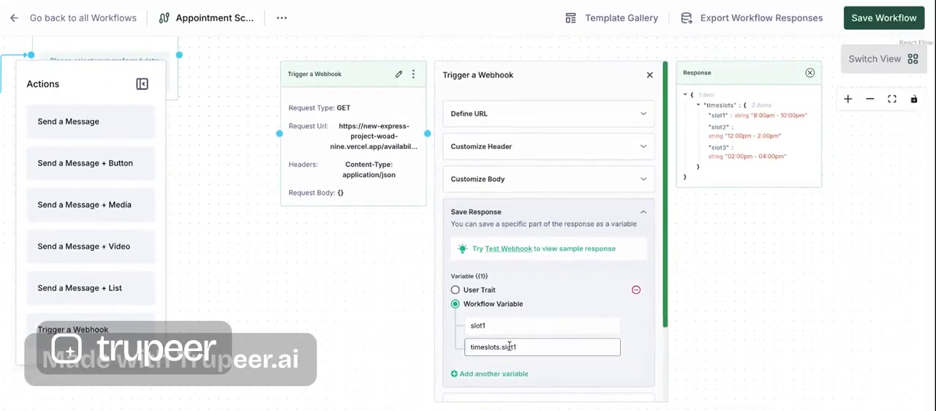
- Add a second saved response as workflow variable slot2, mapped to the second time slot in the webhook response
{"action": "scroll", "coordinate": [512, 380], "scroll_direction": "down", "scroll_amount": 2}
{"action": "left_click", "coordinate": [489, 280]}
{"action": "left_click", "coordinate": [787, 136]}
{"action": "left_click", "coordinate": [456, 369]}
{"action": "left_click", "coordinate": [506, 304]}
{"action": "type", "text": "slot2"}
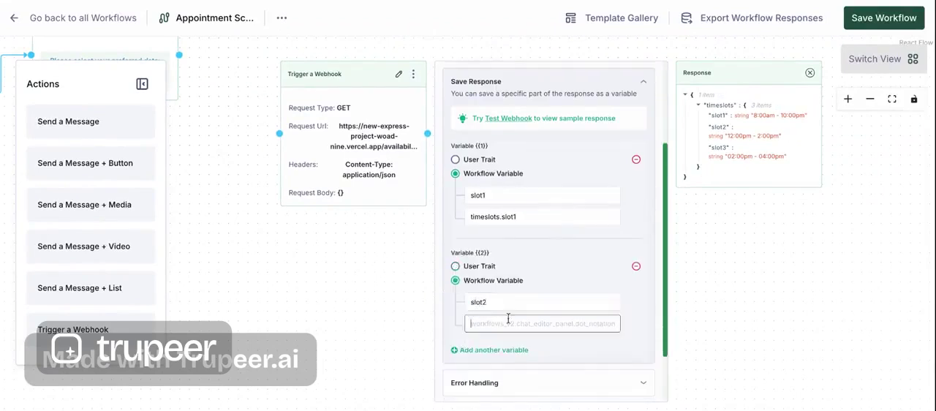
{"action": "left_click", "coordinate": [504, 325]}
{"action": "key", "text": "ctrl+v"}
- Add a third saved response as workflow variable slot3 with its time slot path, and save the webhook step
{"action": "left_click", "coordinate": [491, 285]}
{"action": "left_click", "coordinate": [456, 372]}
{"action": "left_click", "coordinate": [504, 345]}
{"action": "type", "text": "slot3"}
{"action": "left_click", "coordinate": [514, 366]}
{"action": "key", "text": "ctrl+v"}
{"action": "scroll", "coordinate": [514, 368], "scroll_direction": "down", "scroll_amount": 2}
{"action": "left_click", "coordinate": [514, 383]}
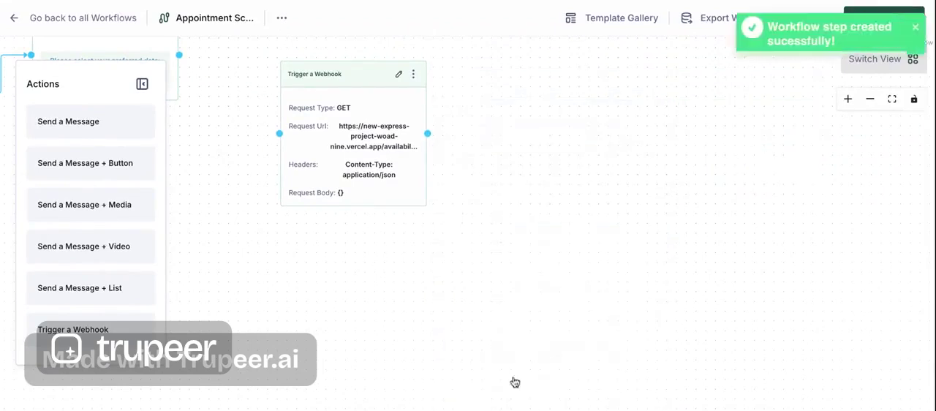
- Reposition the webhook step and connect the preferred date message to it
{"action": "scroll", "coordinate": [411, 234], "scroll_direction": "up", "scroll_amount": 2}
{"action": "left_click_drag", "start_coordinate": [411, 234], "coordinate": [389, 161]}
{"action": "left_click_drag", "start_coordinate": [270, 176], "coordinate": [346, 181]}
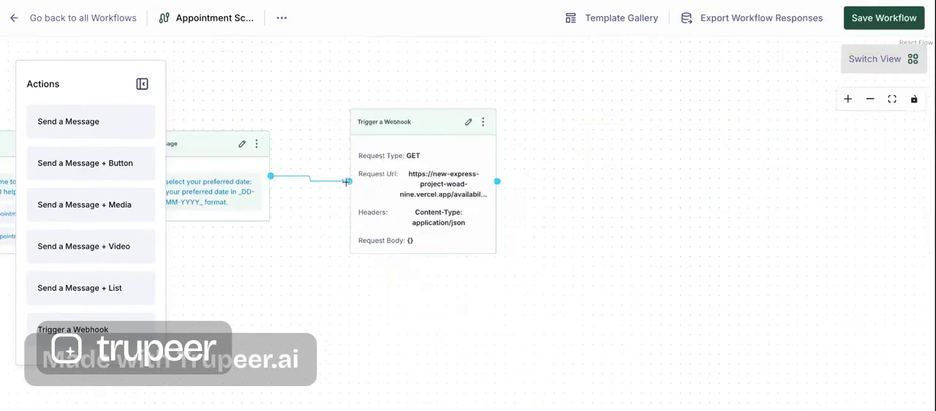
- Add a Send a Message + Button step with the text "Perfect! Here are the available time slots"
{"action": "left_click", "coordinate": [89, 165]}
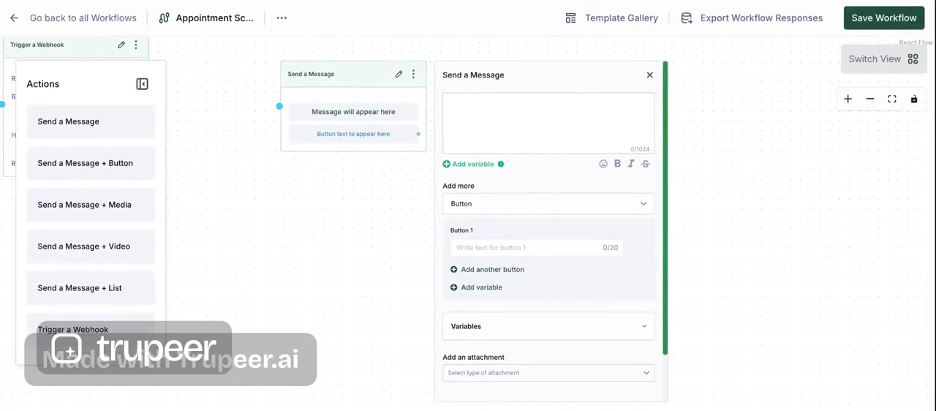
{"action": "left_click", "coordinate": [472, 102]}
{"action": "type", "text": "Perfect! Here are the available time slots"}
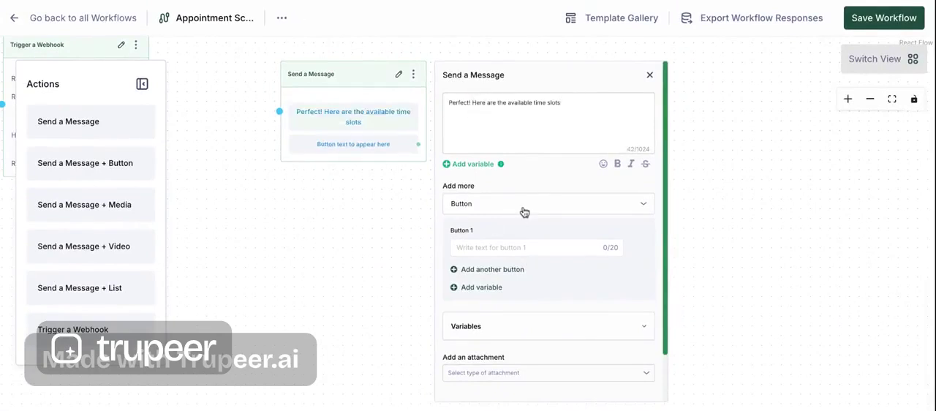
- Insert variable {{1}} as the text of Button 1 and assign it to the workflow variable slot1
{"action": "left_click", "coordinate": [520, 248]}
{"action": "scroll", "coordinate": [511, 236], "scroll_direction": "down", "scroll_amount": 1}
{"action": "left_click", "coordinate": [496, 233]}
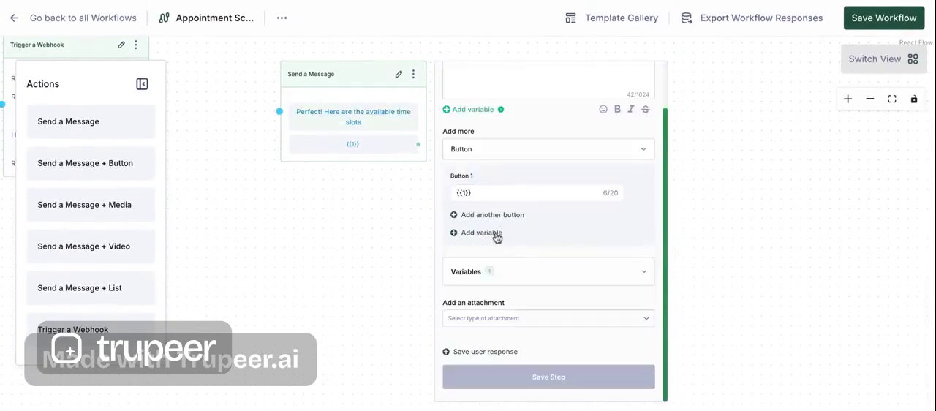
{"action": "left_click", "coordinate": [489, 269]}
{"action": "scroll", "coordinate": [500, 277], "scroll_direction": "down", "scroll_amount": 1}
{"action": "scroll", "coordinate": [501, 279], "scroll_direction": "down", "scroll_amount": 2}
{"action": "left_click", "coordinate": [500, 283]}
{"action": "left_click", "coordinate": [519, 256]}
{"action": "left_click", "coordinate": [499, 297]}
{"action": "left_click", "coordinate": [513, 277]}
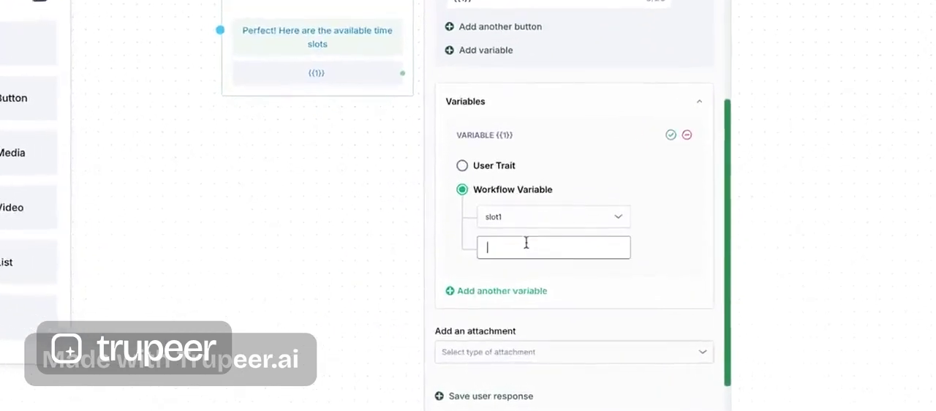
{"action": "left_click", "coordinate": [623, 193]}
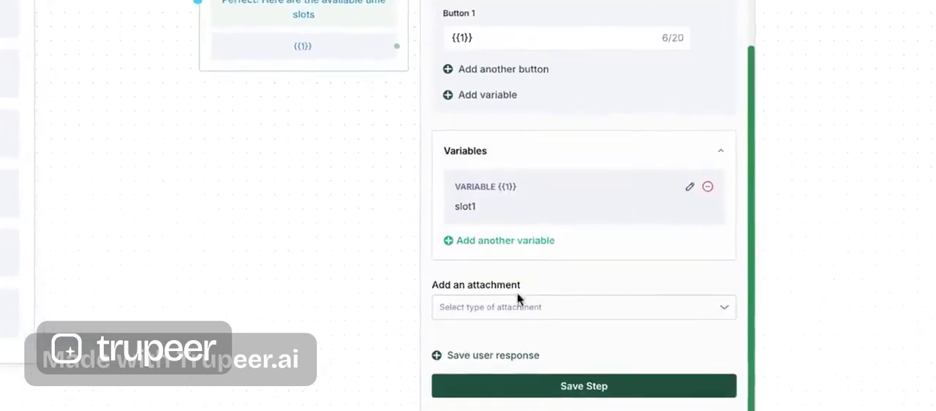
- Add a second button with variable {{2}} as its text and assign it to the workflow variable slot2
{"action": "left_click", "coordinate": [503, 68]}
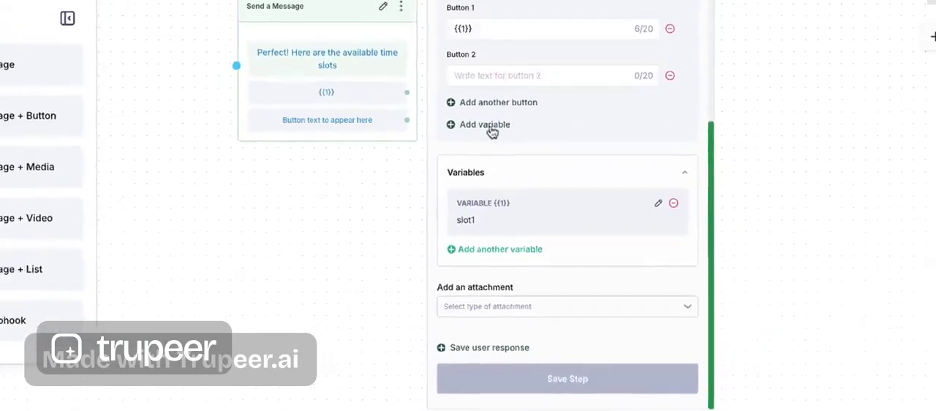
{"action": "left_click", "coordinate": [492, 129]}
{"action": "left_click", "coordinate": [465, 368]}
{"action": "left_click", "coordinate": [505, 341]}
{"action": "left_click", "coordinate": [495, 395]}
{"action": "left_click", "coordinate": [621, 278]}
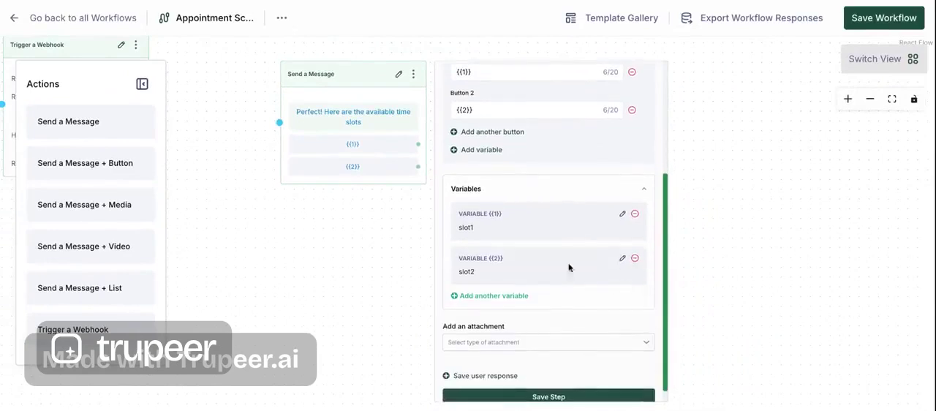
- Add a third button with variable {{3}} as its text, assign it to the workflow variable slot3 and save the step
{"action": "left_click", "coordinate": [492, 133]}
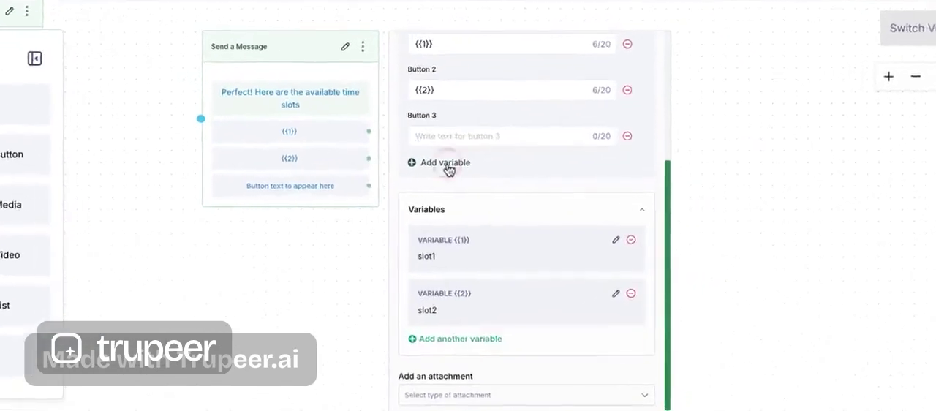
{"action": "left_click", "coordinate": [477, 169]}
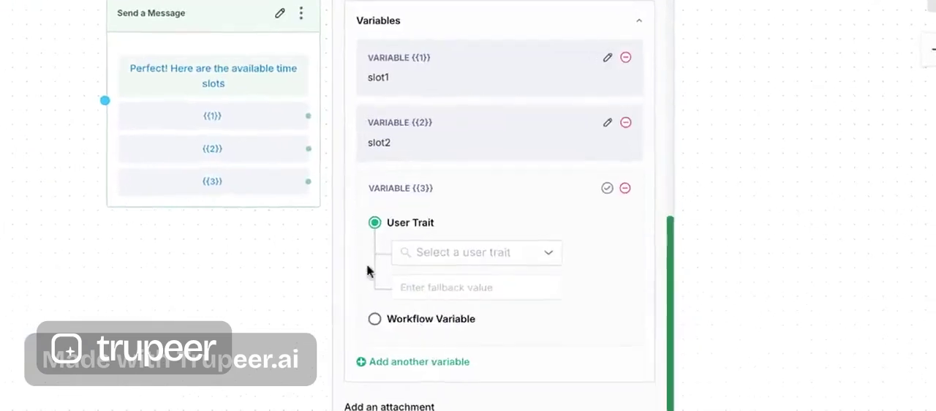
{"action": "left_click", "coordinate": [374, 318]}
{"action": "left_click", "coordinate": [470, 278]}
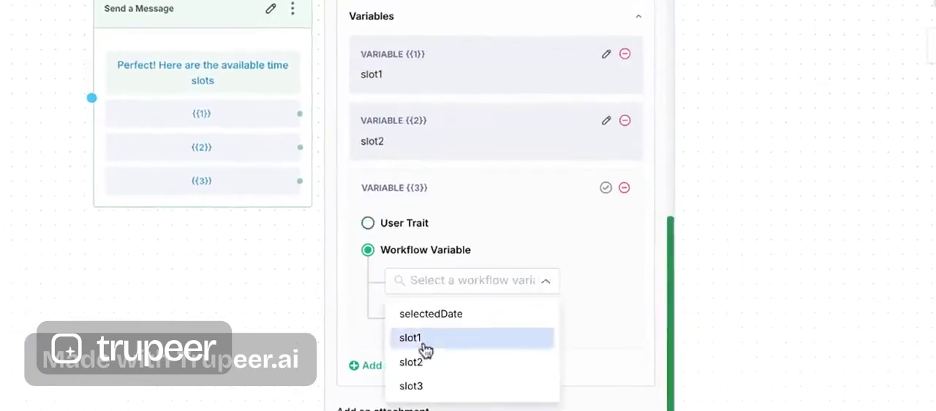
{"action": "left_click", "coordinate": [413, 386]}
{"action": "left_click", "coordinate": [428, 317]}
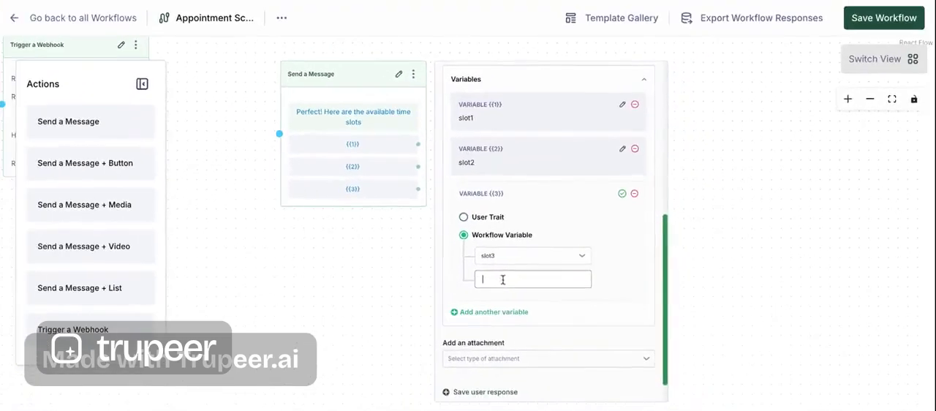
{"action": "left_click", "coordinate": [621, 193]}
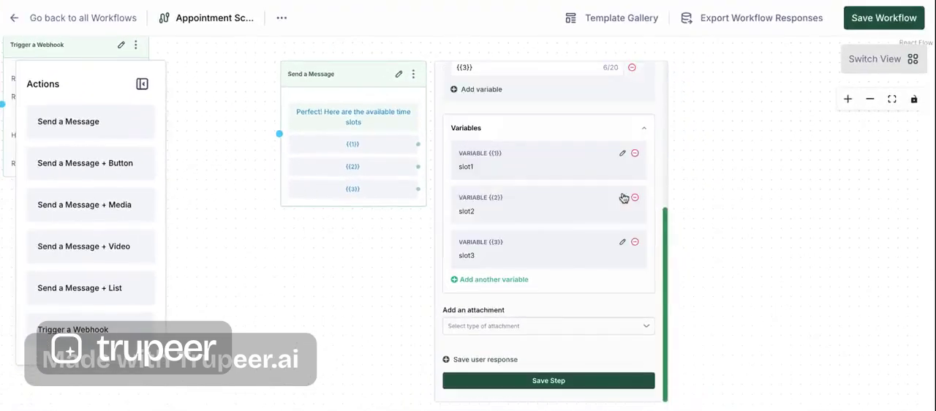
{"action": "left_click", "coordinate": [539, 380]}
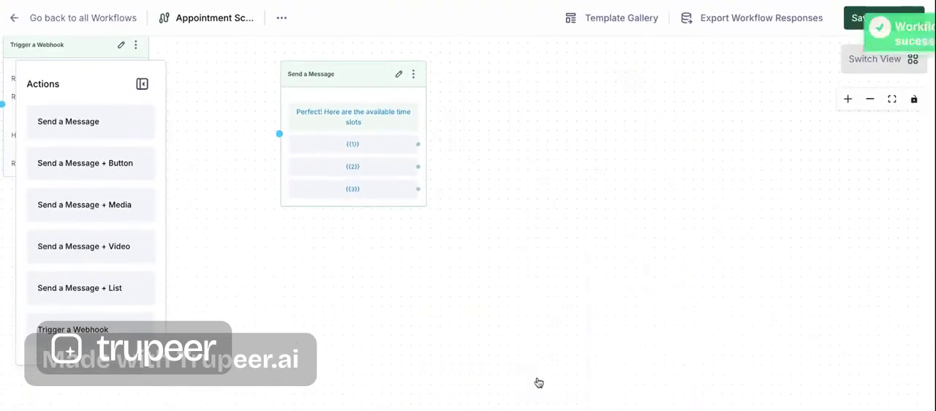
- Edit the time slots message to save the user response in the workflow variable selectedSlot, and save the step
{"action": "left_click", "coordinate": [369, 78]}
{"action": "scroll", "coordinate": [453, 378], "scroll_direction": "down", "scroll_amount": 2}
{"action": "left_click", "coordinate": [461, 330]}
{"action": "left_click", "coordinate": [498, 354]}
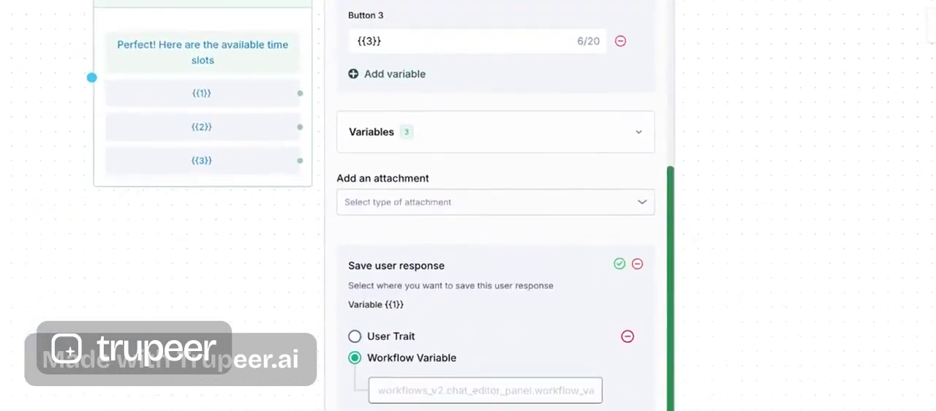
{"action": "type", "text": "selectedSlot"}
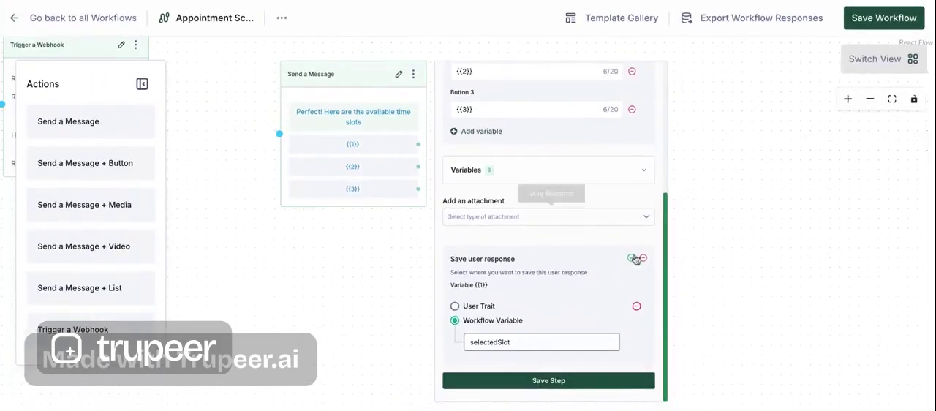
{"action": "left_click", "coordinate": [633, 258]}
{"action": "left_click", "coordinate": [554, 384]}
- Connect the webhook step to the time slots message and move that message closer to it
{"action": "left_click_drag", "start_coordinate": [264, 184], "coordinate": [391, 215]}
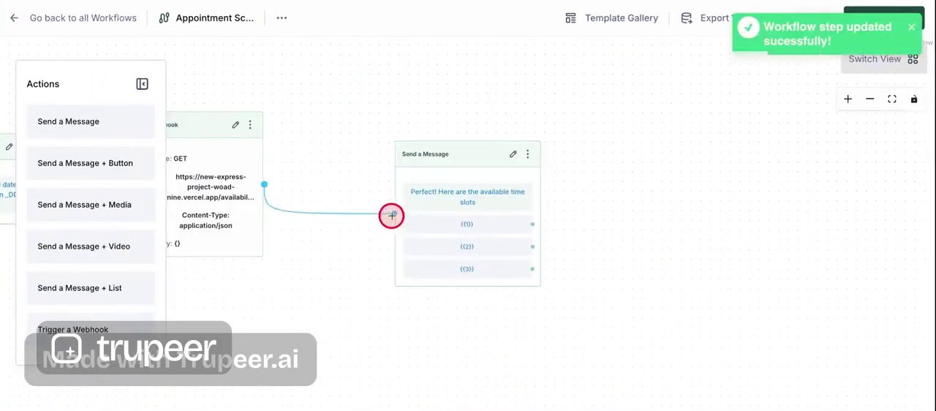
{"action": "left_click_drag", "start_coordinate": [450, 165], "coordinate": [422, 128]}
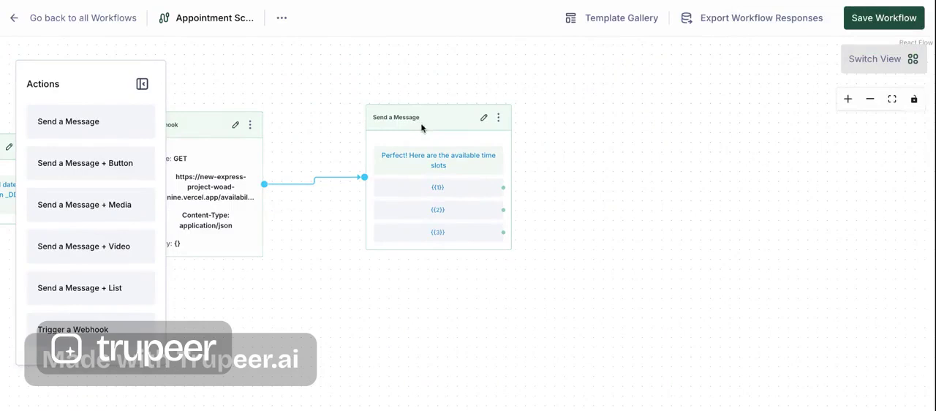
- Add a Send a Message step reading "Your appointment has been scheduled for {{1}}", with {{1}} assigned to the workflow variable selectedDate
{"action": "left_click", "coordinate": [117, 128]}
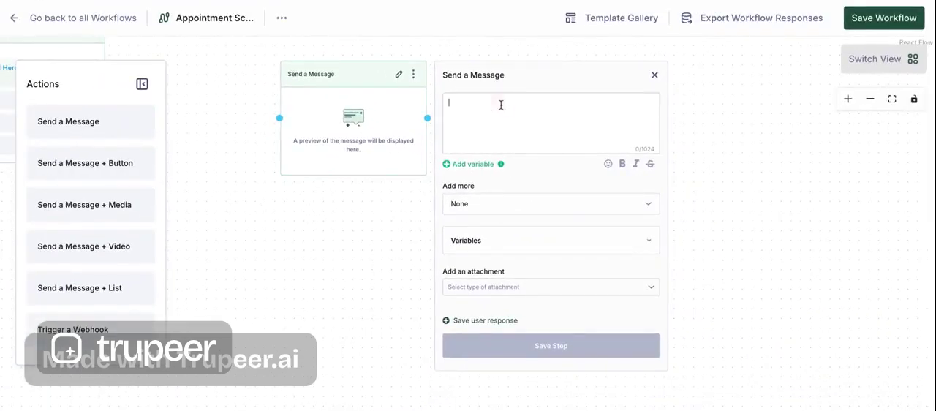
{"action": "type", "text": "Your appointment has been scheduled for"}
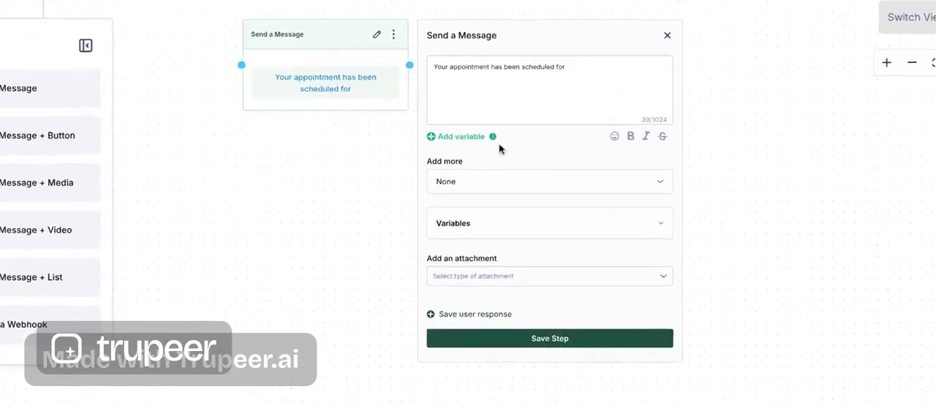
{"action": "left_click", "coordinate": [469, 163]}
{"action": "left_click", "coordinate": [453, 177]}
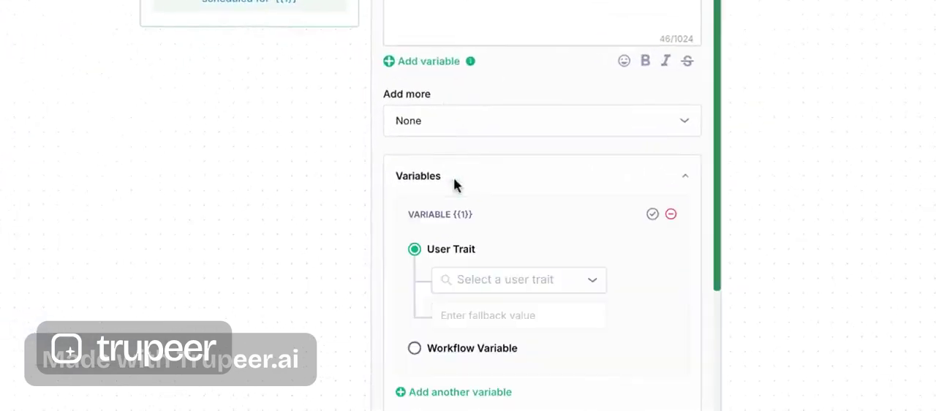
{"action": "left_click", "coordinate": [414, 348]}
{"action": "left_click", "coordinate": [524, 326]}
{"action": "left_click", "coordinate": [512, 349]}
{"action": "left_click", "coordinate": [517, 353]}
{"action": "left_click", "coordinate": [619, 269]}
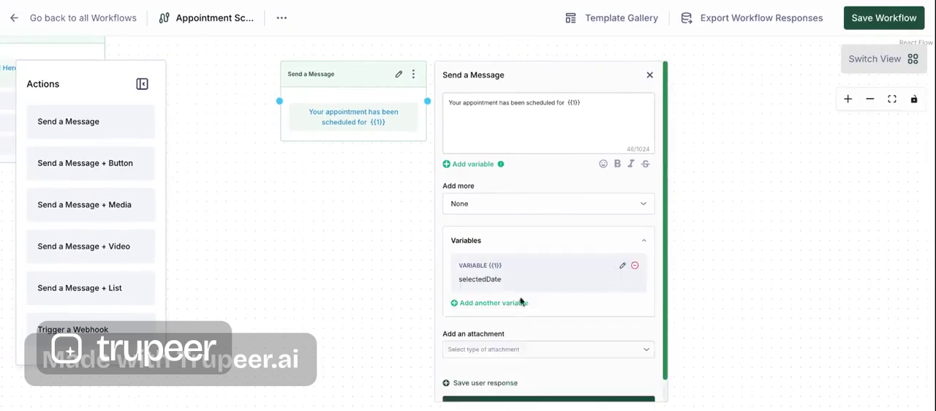
- Add variable {{2}} to the confirmation message, assign it to a workflow variable and save the step
{"action": "left_click", "coordinate": [516, 303]}
{"action": "scroll", "coordinate": [465, 401], "scroll_direction": "down", "scroll_amount": 2}
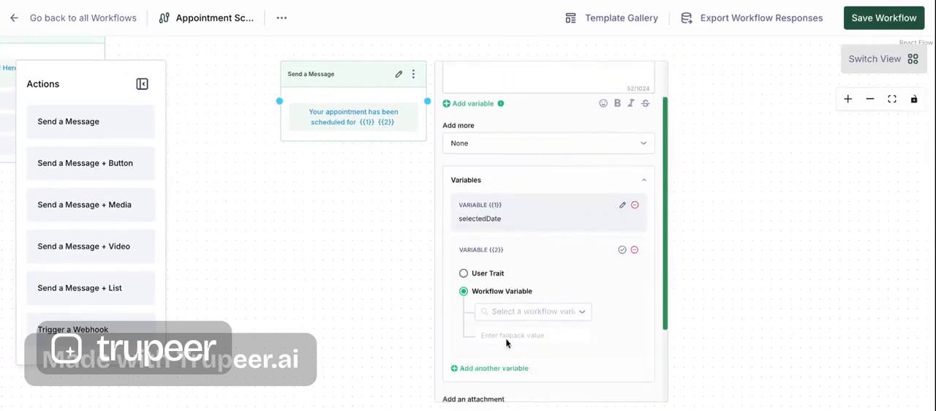
{"action": "left_click", "coordinate": [526, 301]}
{"action": "left_click", "coordinate": [509, 382]}
{"action": "left_click", "coordinate": [519, 322]}
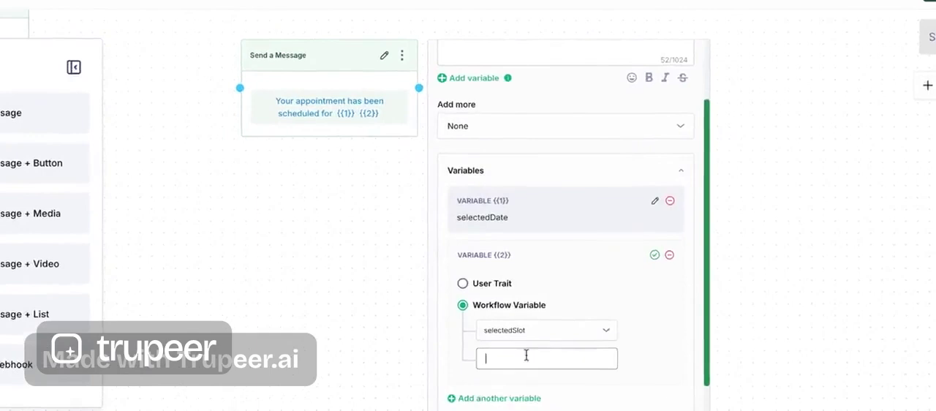
{"action": "left_click", "coordinate": [654, 254]}
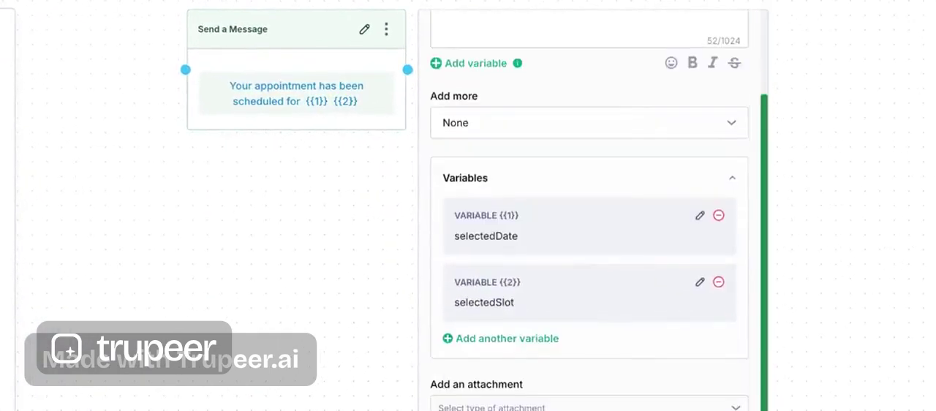
- Reposition the confirmation message beside the time slots message and connect the {{1}}, {{2}} and {{3}} buttons to it
{"action": "left_click_drag", "start_coordinate": [193, 376], "coordinate": [601, 407]}
{"action": "left_click_drag", "start_coordinate": [628, 69], "coordinate": [503, 118]}
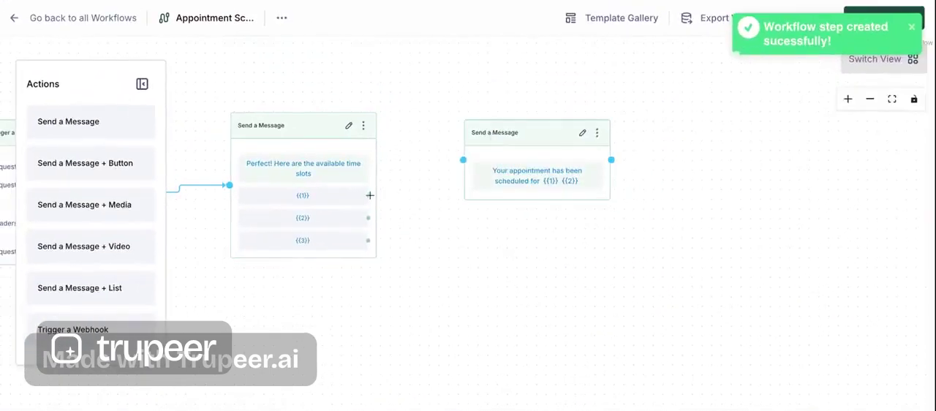
{"action": "left_click_drag", "start_coordinate": [369, 195], "coordinate": [462, 160]}
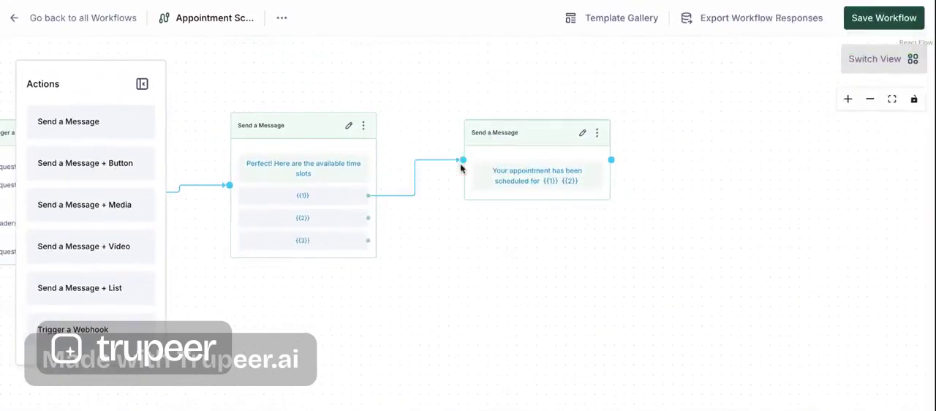
{"action": "left_click_drag", "start_coordinate": [368, 217], "coordinate": [463, 159]}
{"action": "left_click_drag", "start_coordinate": [369, 240], "coordinate": [462, 160]}
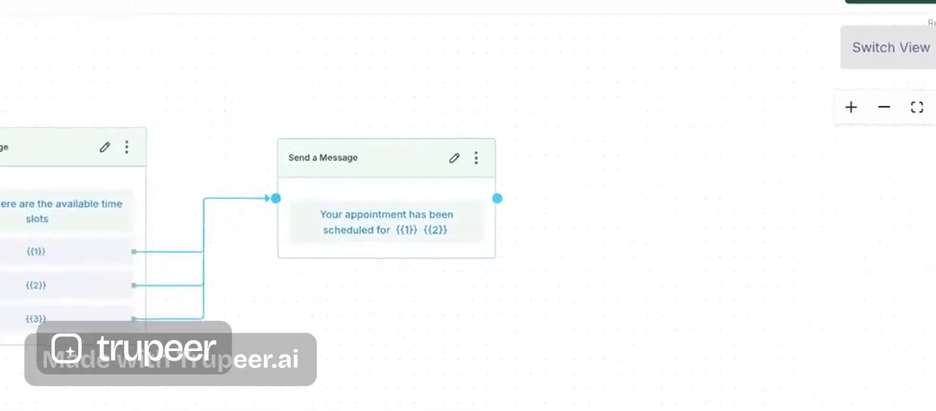
- Check the complete flow from Flow Start to the confirmation message and save the workflow
{"action": "left_click_drag", "start_coordinate": [36, 410], "coordinate": [642, 394]}
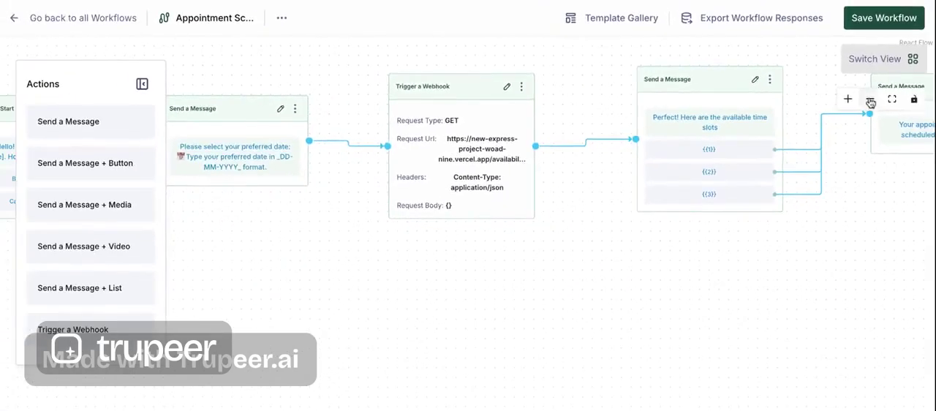
{"action": "left_click", "coordinate": [870, 100]}
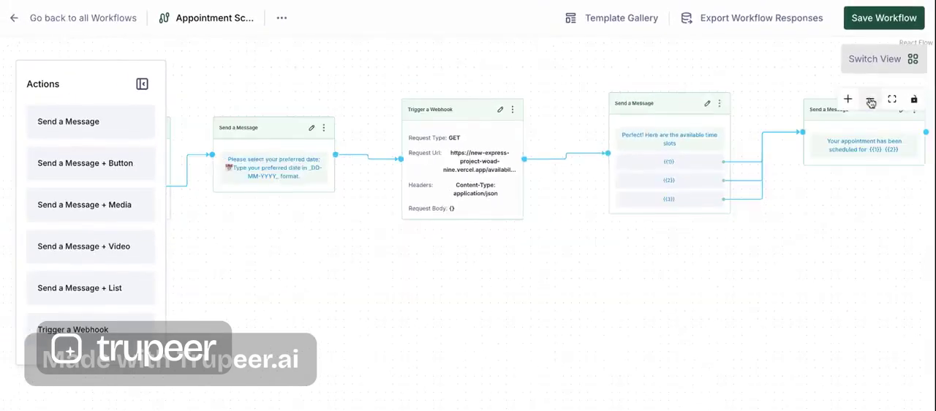
{"action": "left_click", "coordinate": [870, 101]}
{"action": "left_click_drag", "start_coordinate": [422, 305], "coordinate": [475, 297]}
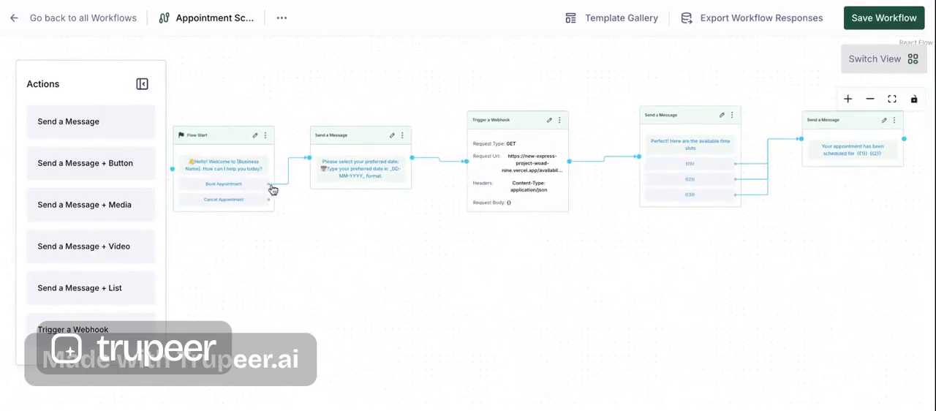
{"action": "left_click_drag", "start_coordinate": [268, 200], "coordinate": [417, 309]}
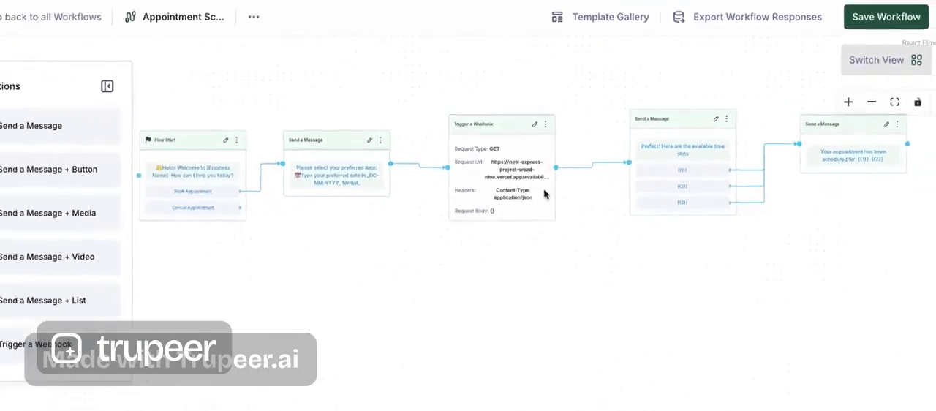
{"action": "left_click", "coordinate": [880, 22]}
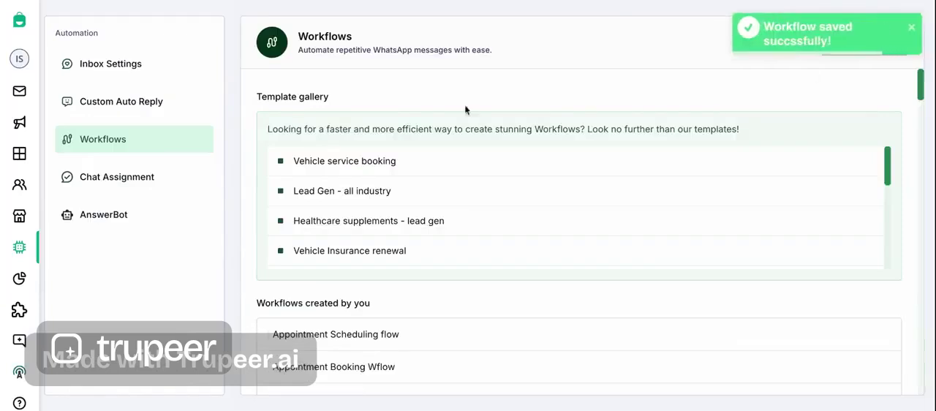